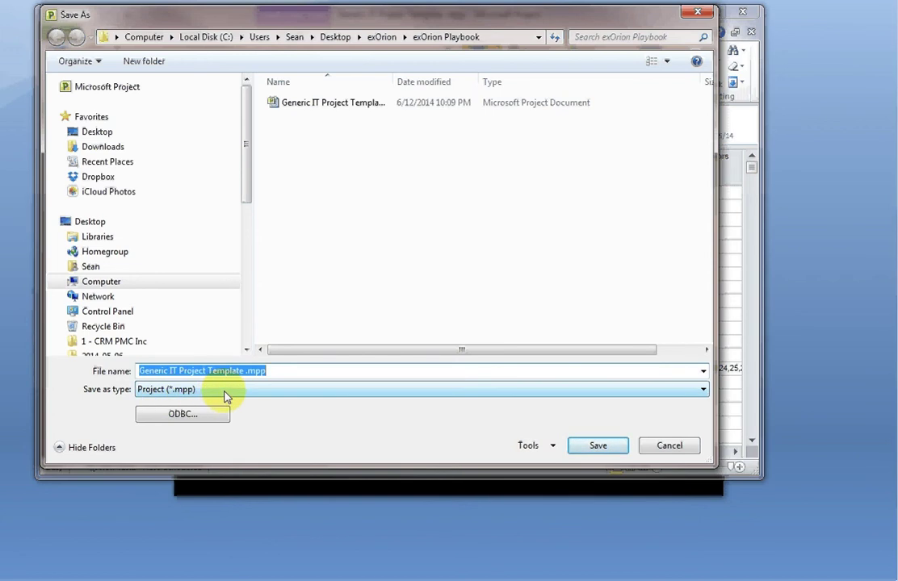
Step: Save the project plan as an Excel 97-2003 Workbook named Generic IT Project Template .xls, replacing the existing file
{"action": "left_click", "coordinate": [700, 395]}
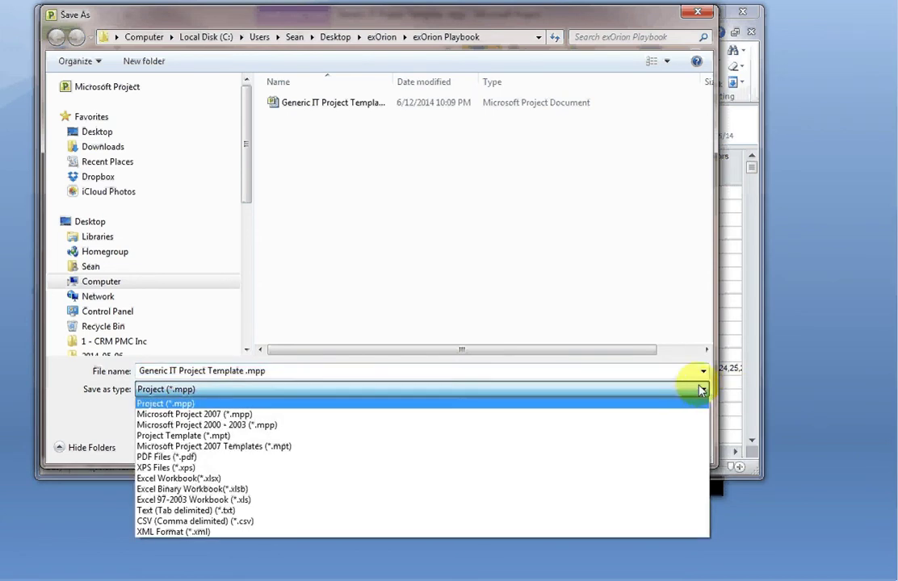
{"action": "left_click", "coordinate": [226, 499]}
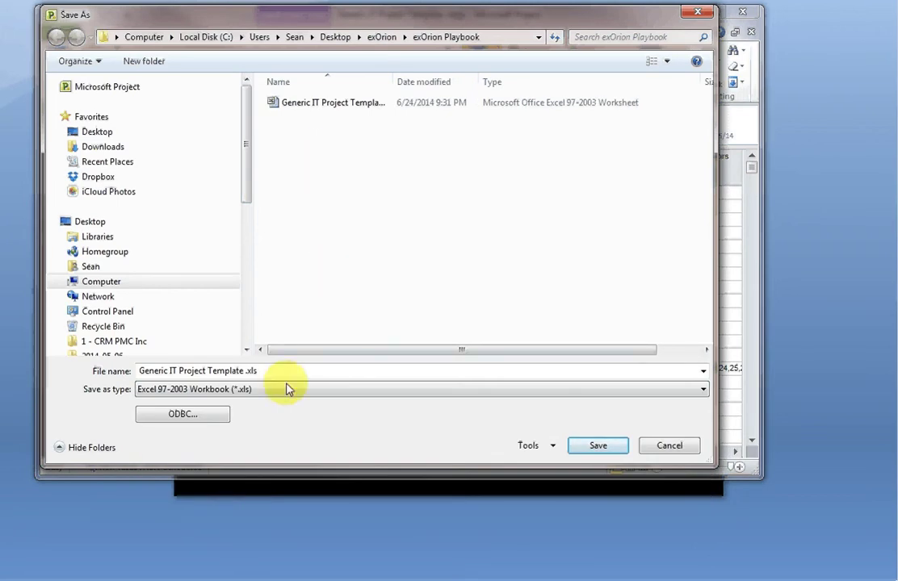
{"action": "left_click", "coordinate": [598, 446]}
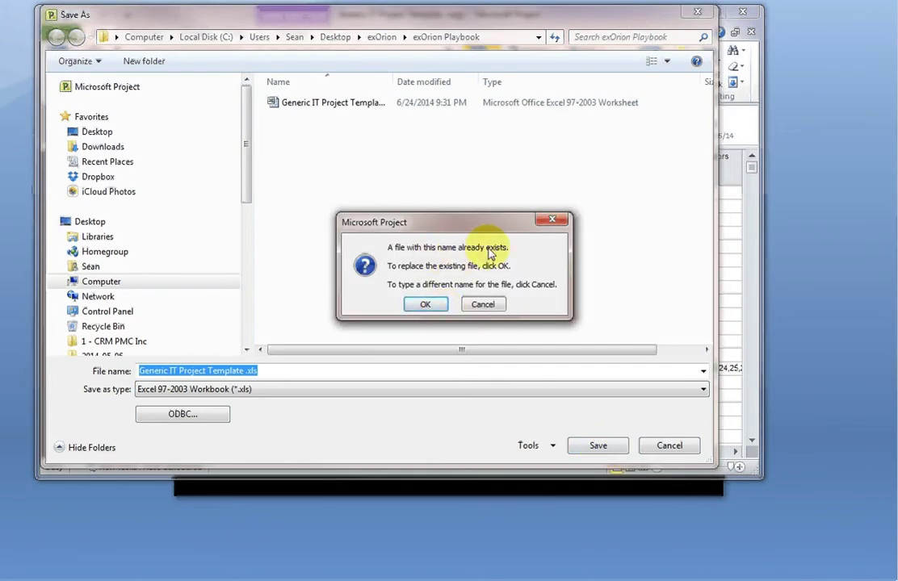
{"action": "left_click", "coordinate": [425, 306]}
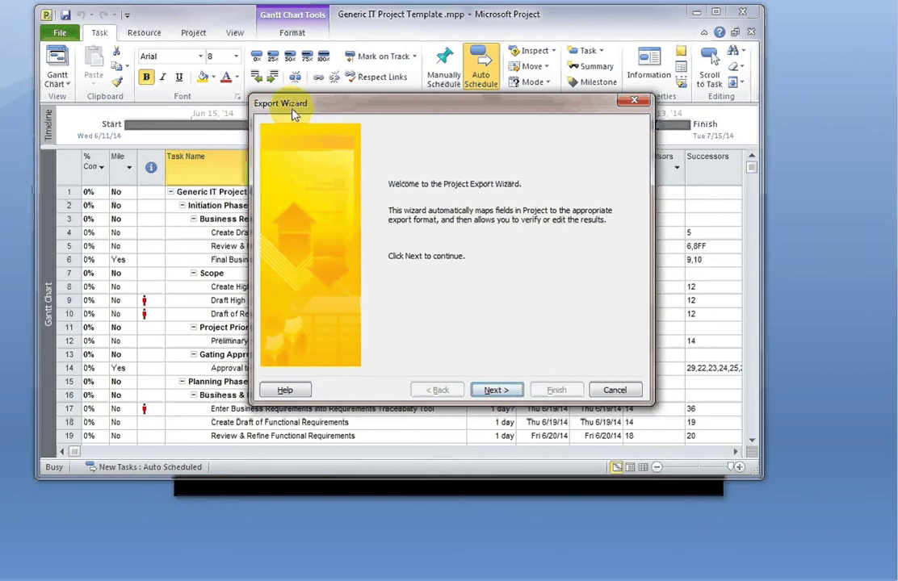
Step: Complete the Export Wizard with Selected Data as the format and the existing FullMap map
{"action": "left_click", "coordinate": [494, 391]}
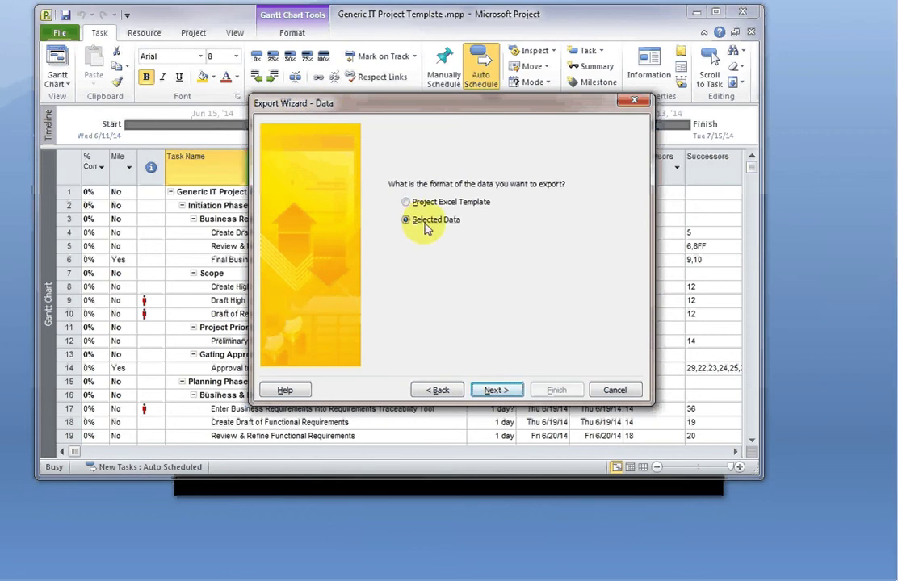
{"action": "left_click", "coordinate": [494, 392]}
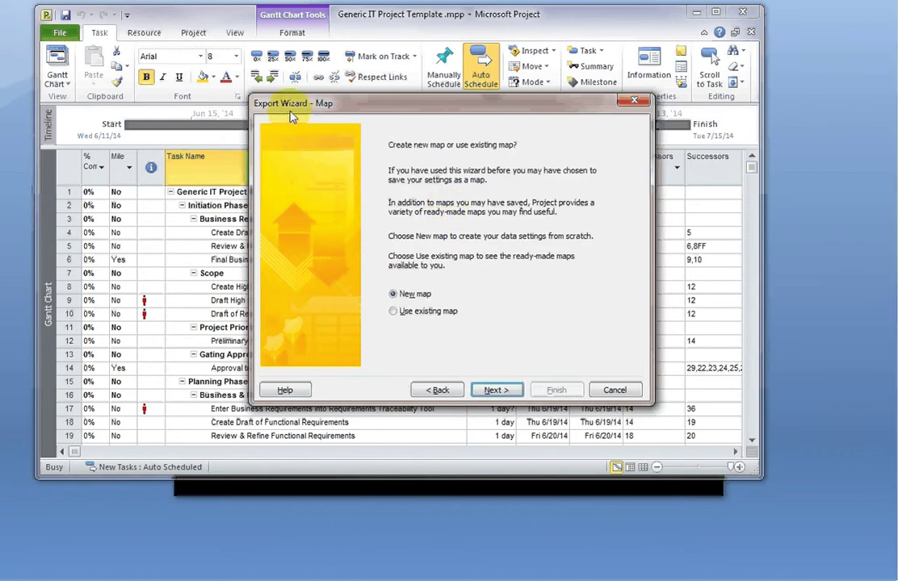
{"action": "left_click", "coordinate": [420, 312]}
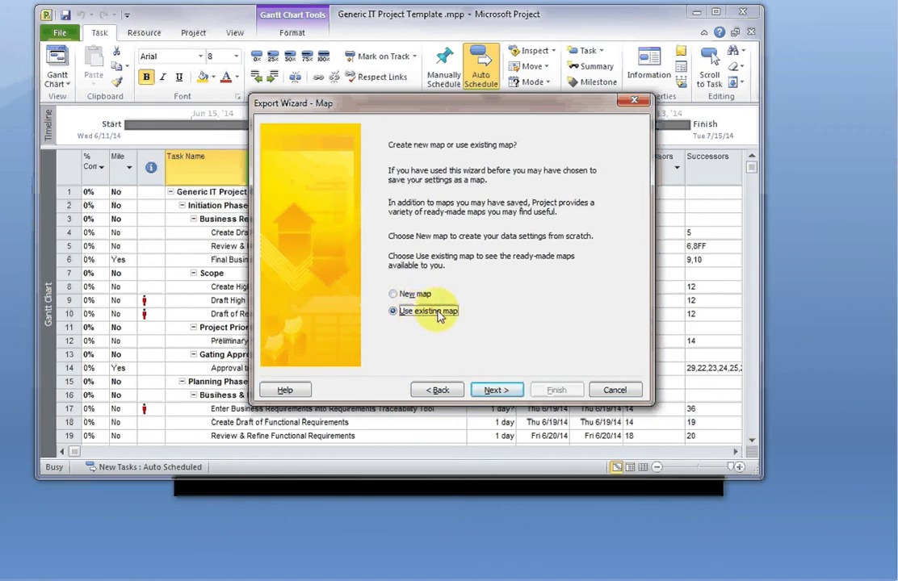
{"action": "left_click", "coordinate": [496, 392]}
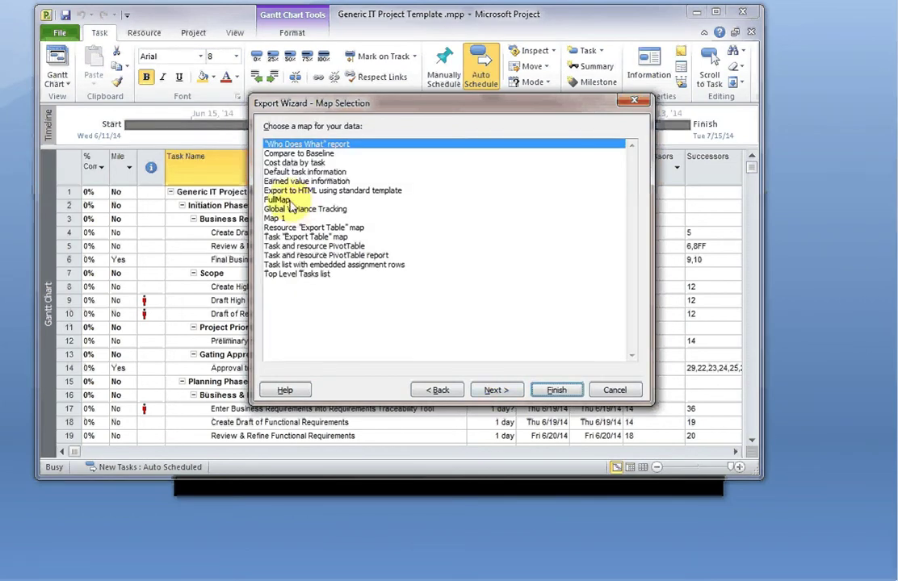
{"action": "left_click", "coordinate": [289, 202]}
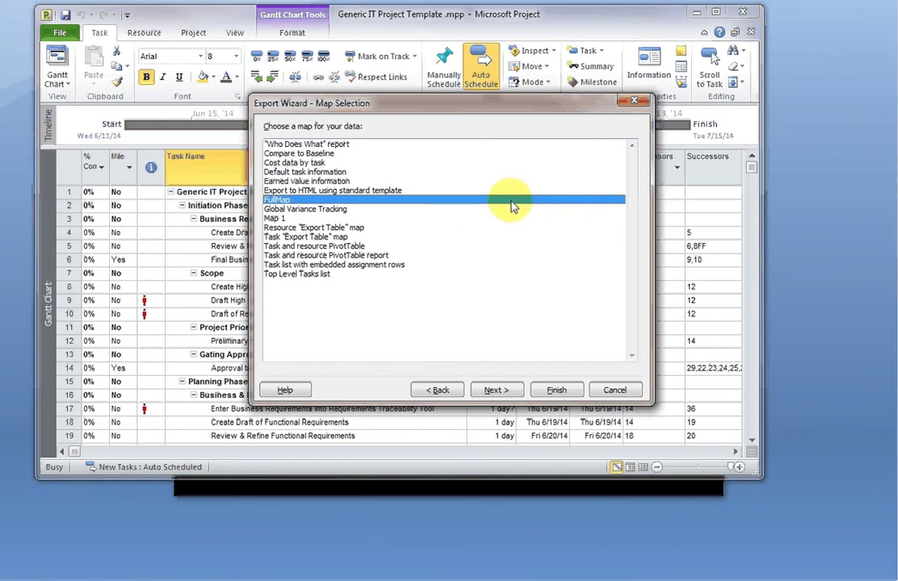
{"action": "left_click", "coordinate": [555, 391]}
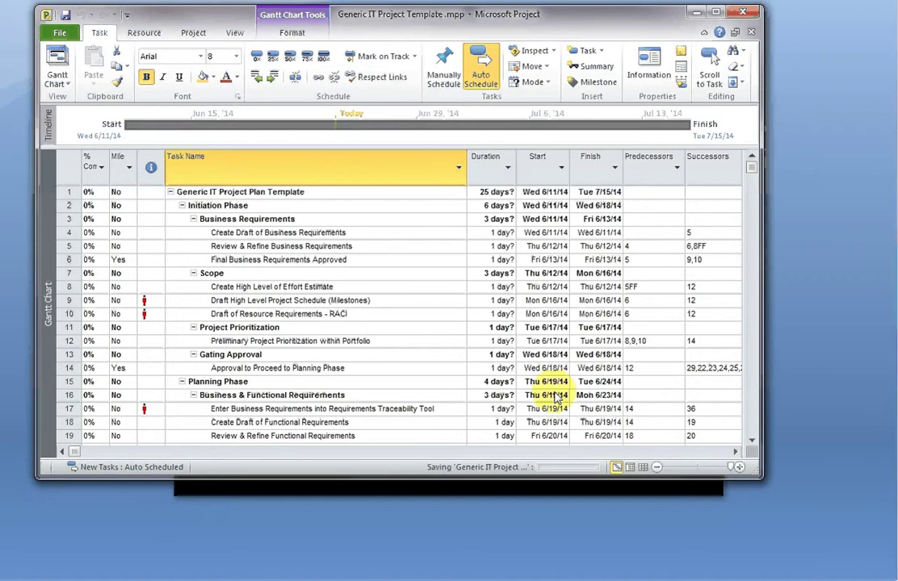
Step: Minimize Microsoft Project and reopen the exported Generic IT Project Template .xls in Excel from the exOrion Playbook folder
{"action": "left_click", "coordinate": [696, 14]}
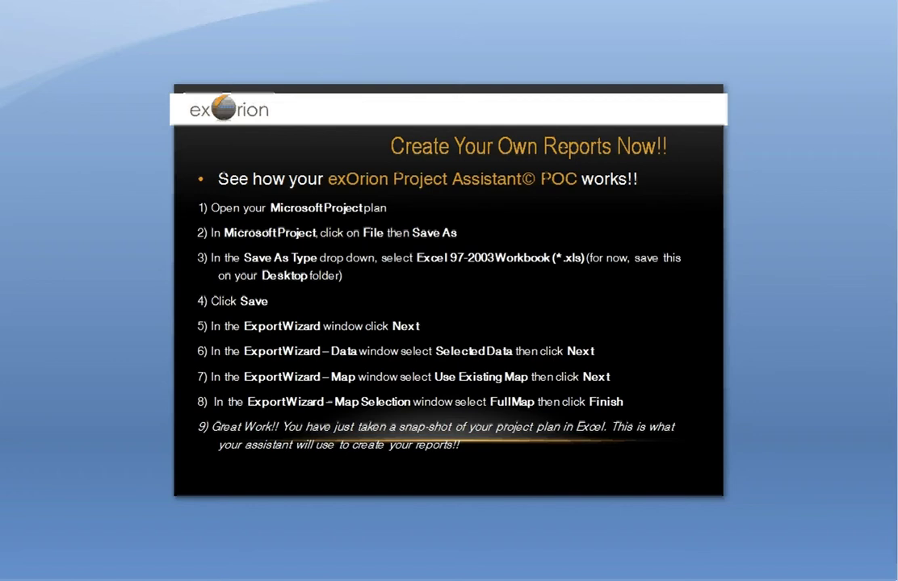
{"action": "left_click", "coordinate": [191, 578]}
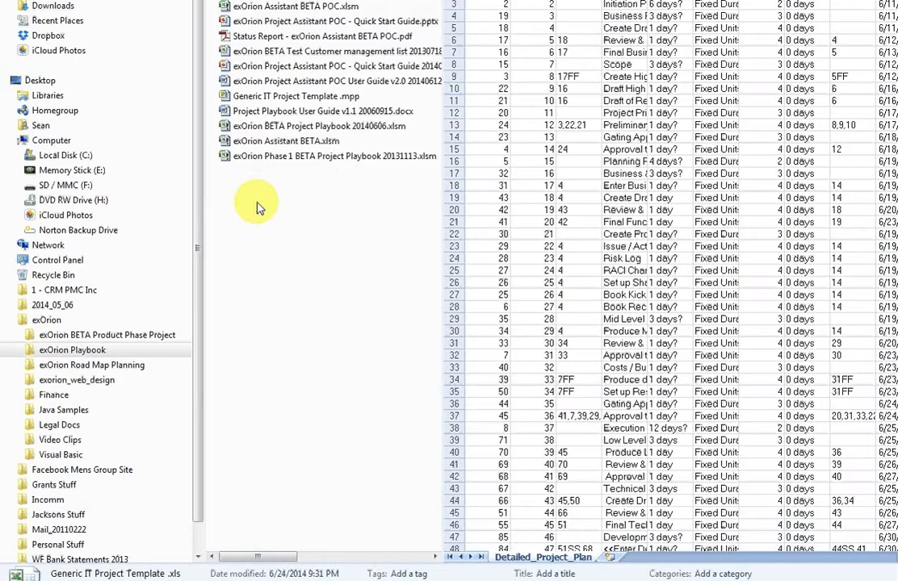
{"action": "double_click", "coordinate": [278, 2]}
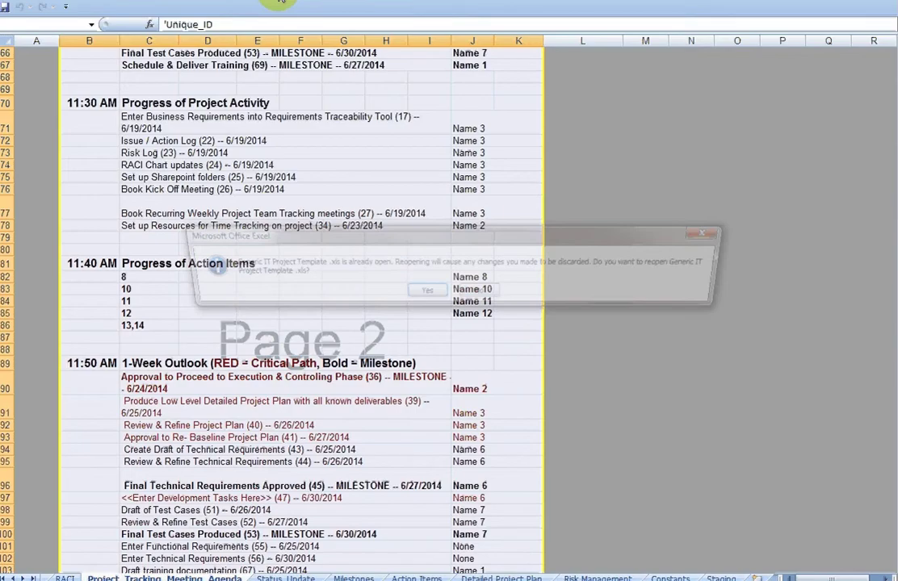
{"action": "left_click", "coordinate": [426, 293]}
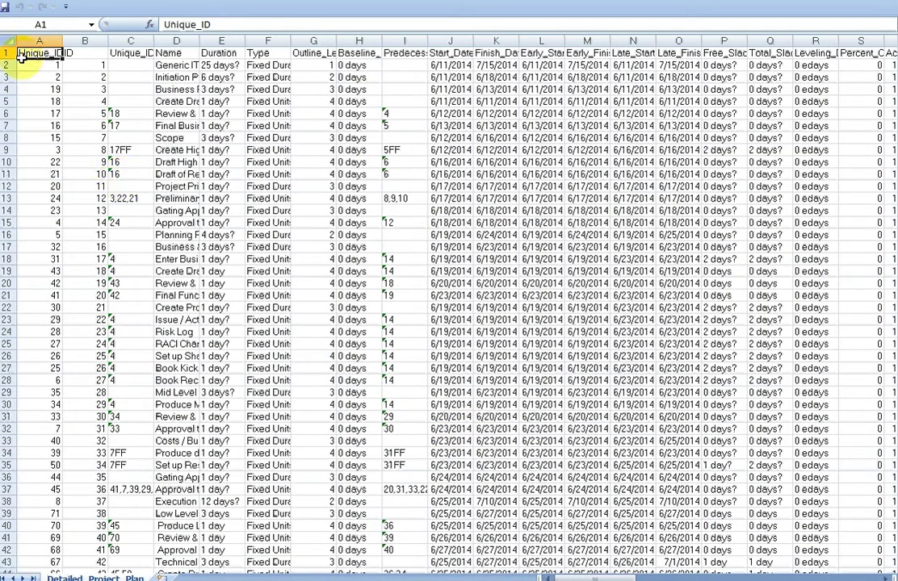
Step: Copy the entire Detailed_Project_Plan sheet of the exported workbook
{"action": "left_click", "coordinate": [8, 40]}
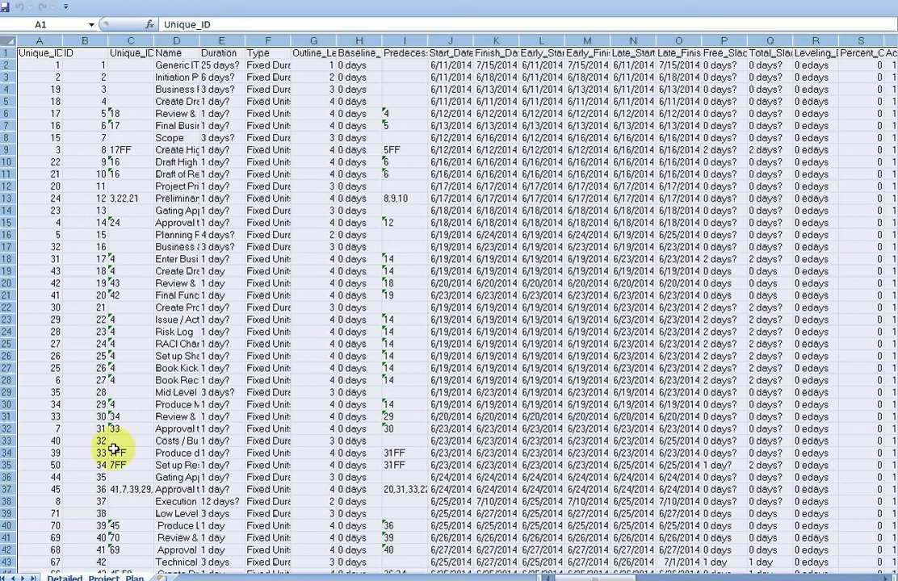
{"action": "left_click", "coordinate": [8, 42]}
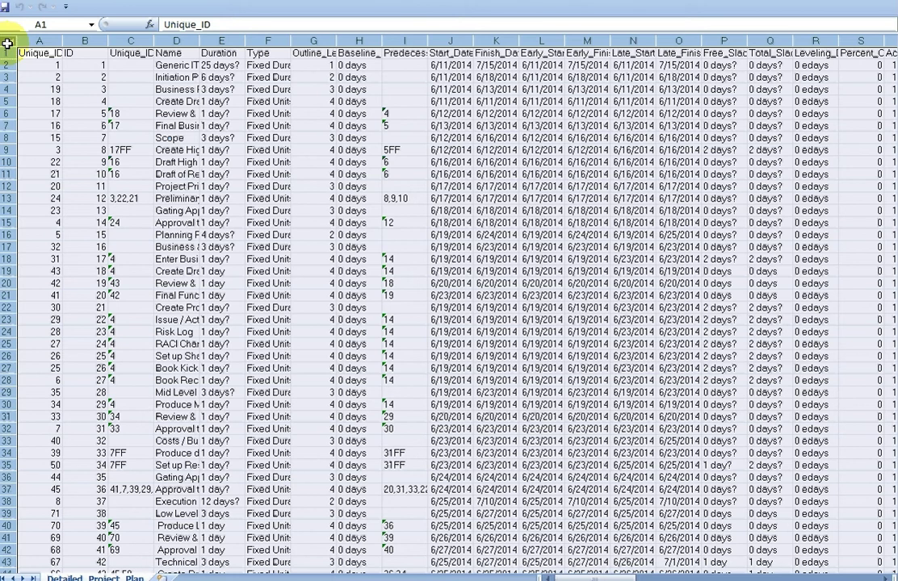
{"action": "right_click", "coordinate": [7, 42]}
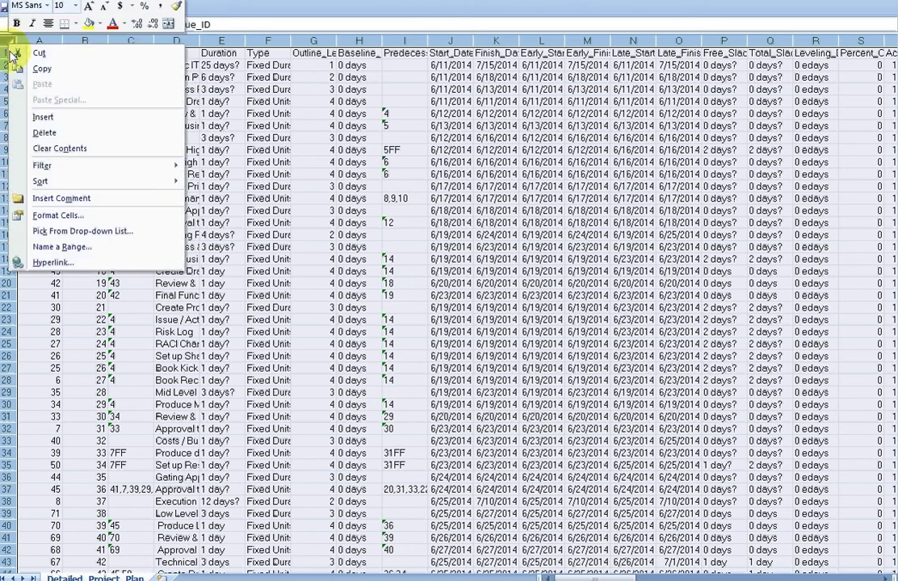
{"action": "left_click", "coordinate": [39, 70]}
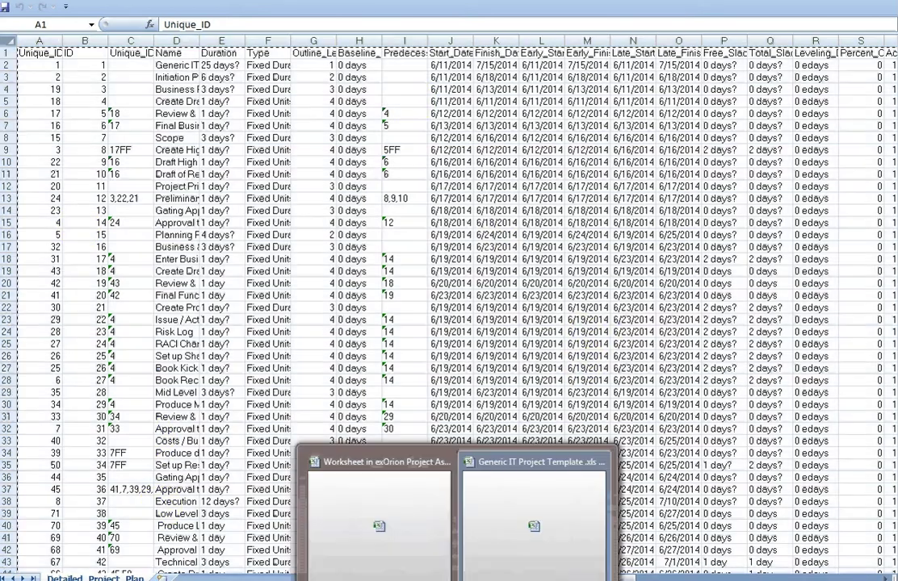
Step: Switch to the Quick Start Guide worksheet's workbook and paste the copied data over the whole Detailed Project Plan sheet
{"action": "left_click", "coordinate": [415, 469]}
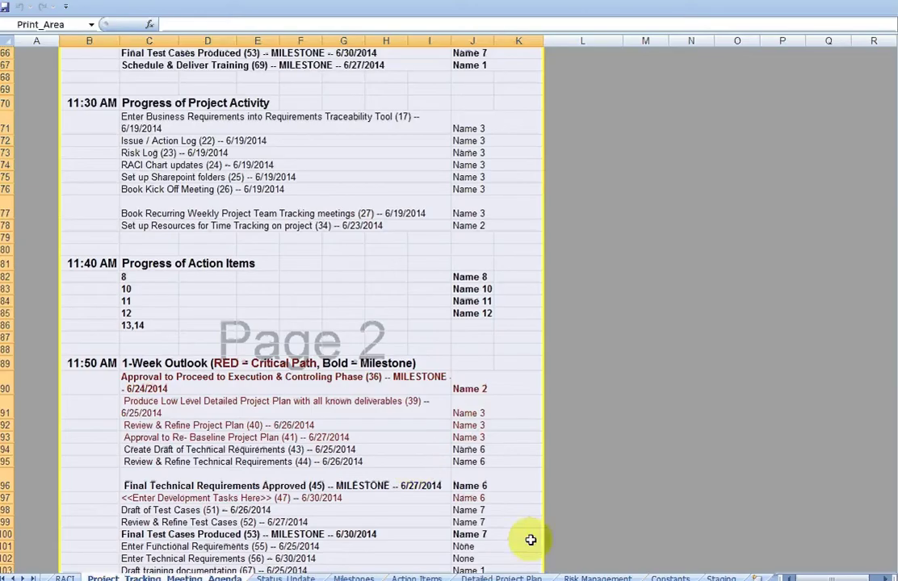
{"action": "left_click", "coordinate": [515, 575]}
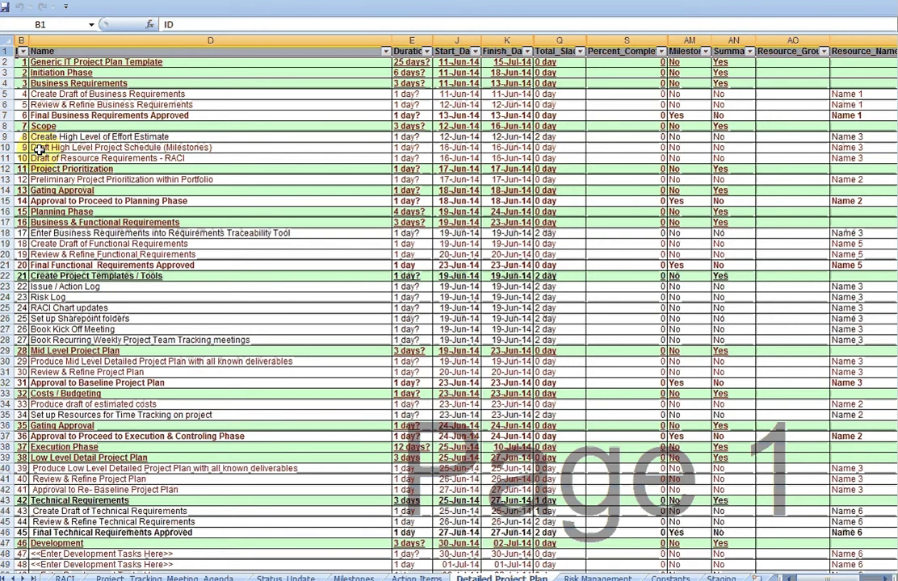
{"action": "left_click", "coordinate": [6, 40]}
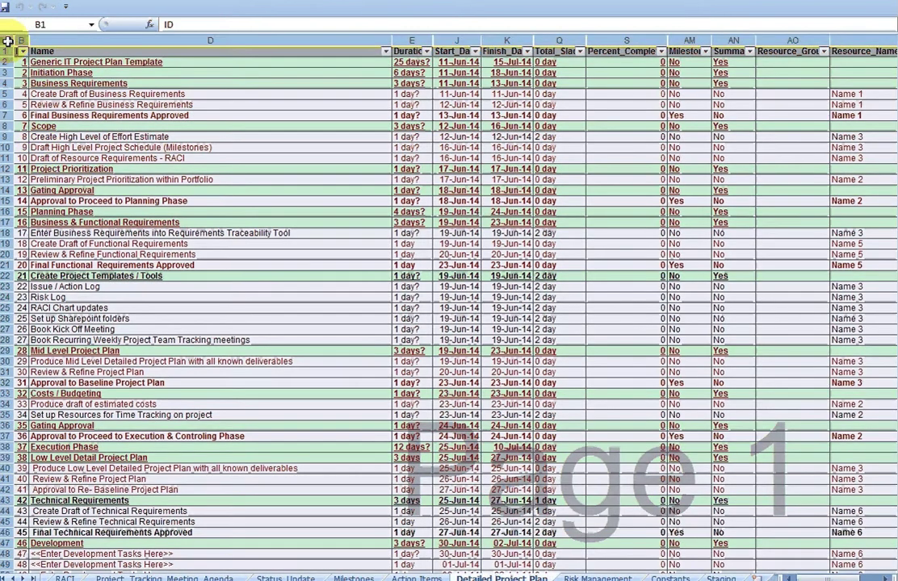
{"action": "right_click", "coordinate": [8, 41]}
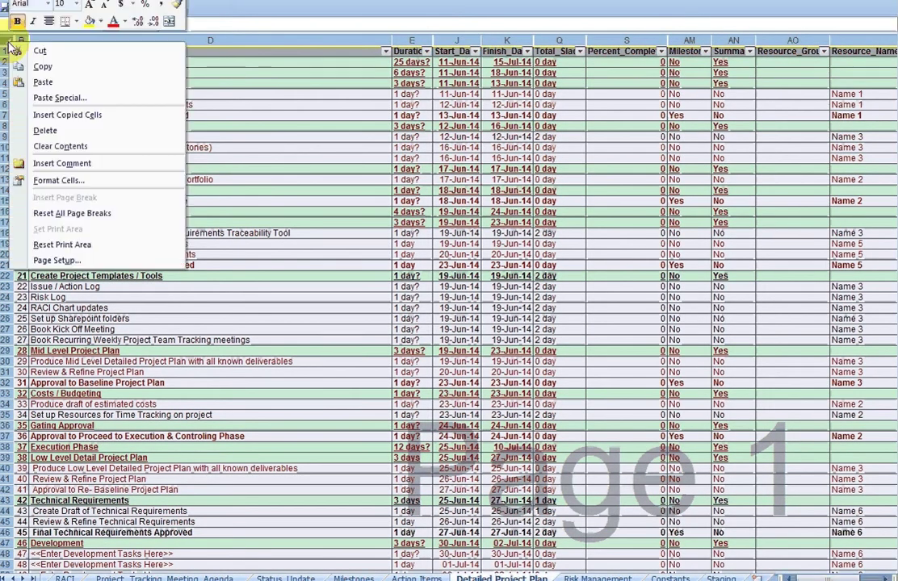
{"action": "left_click", "coordinate": [32, 82]}
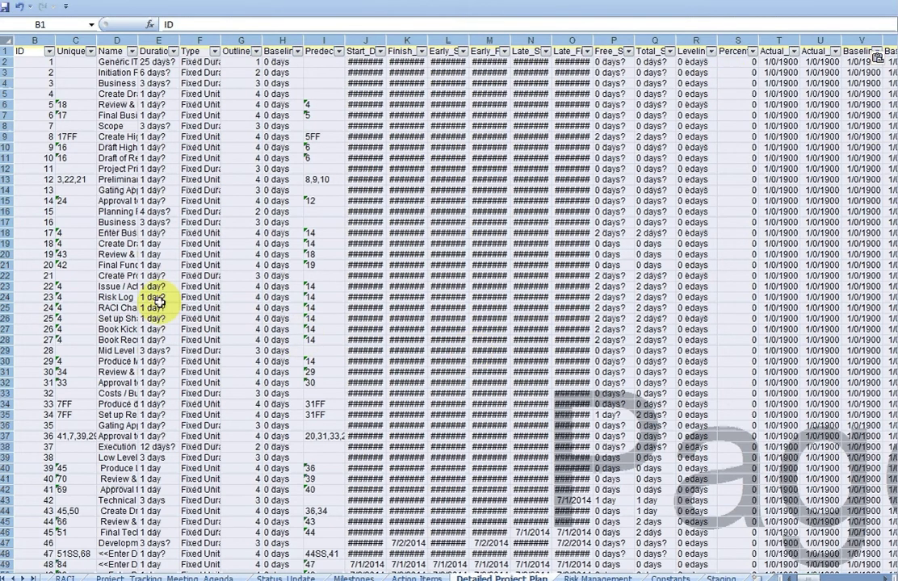
Step: Restore the maximized workbook window to a floating one, move it up and make it taller
{"action": "scroll", "coordinate": [150, 300], "scroll_direction": "down", "scroll_amount": 1}
{"action": "scroll", "coordinate": [150, 300], "scroll_direction": "up", "scroll_amount": 1}
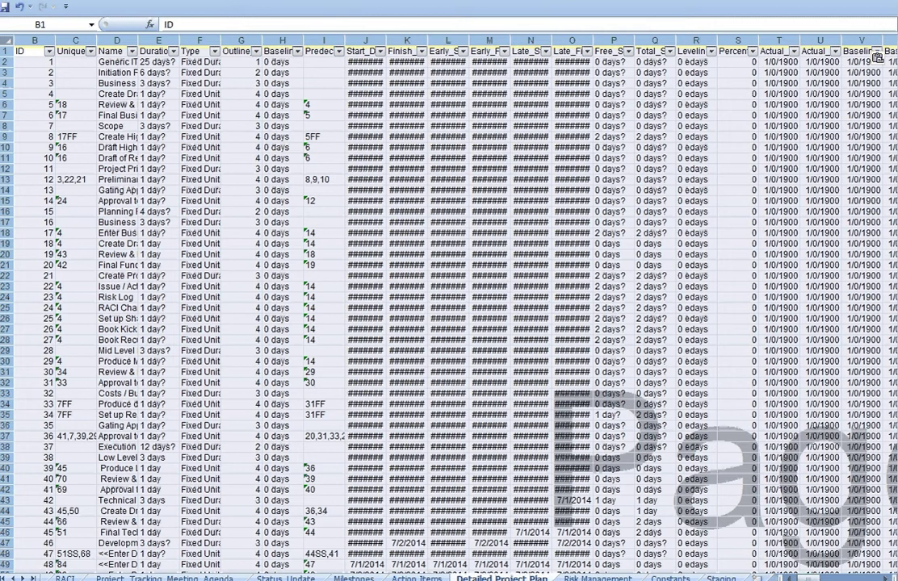
{"action": "double_click", "coordinate": [694, 7]}
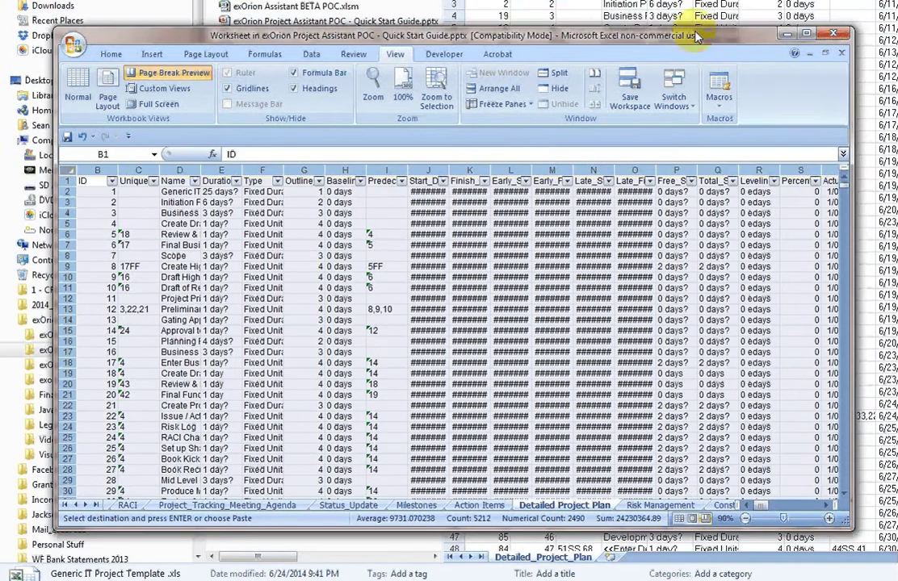
{"action": "left_click_drag", "start_coordinate": [696, 36], "coordinate": [685, 15]}
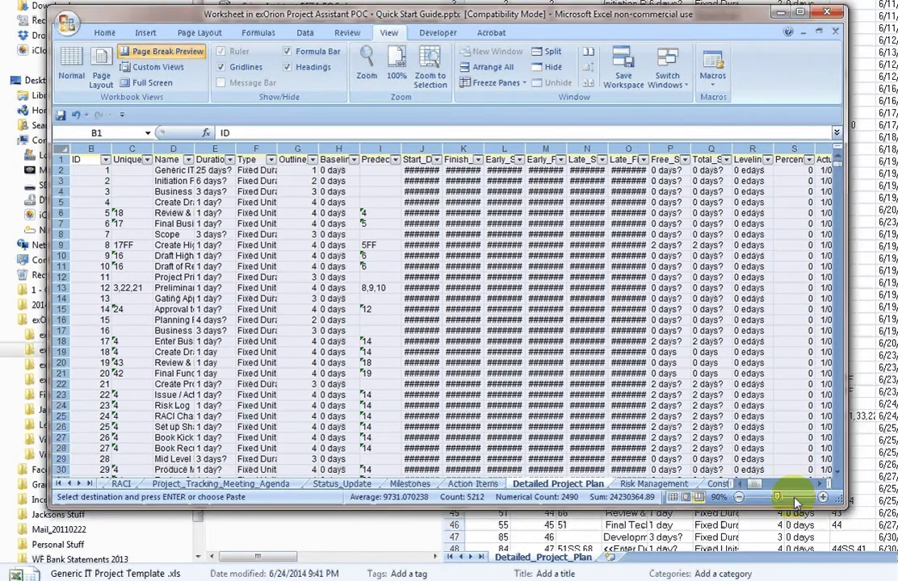
{"action": "left_click_drag", "start_coordinate": [795, 502], "coordinate": [799, 540]}
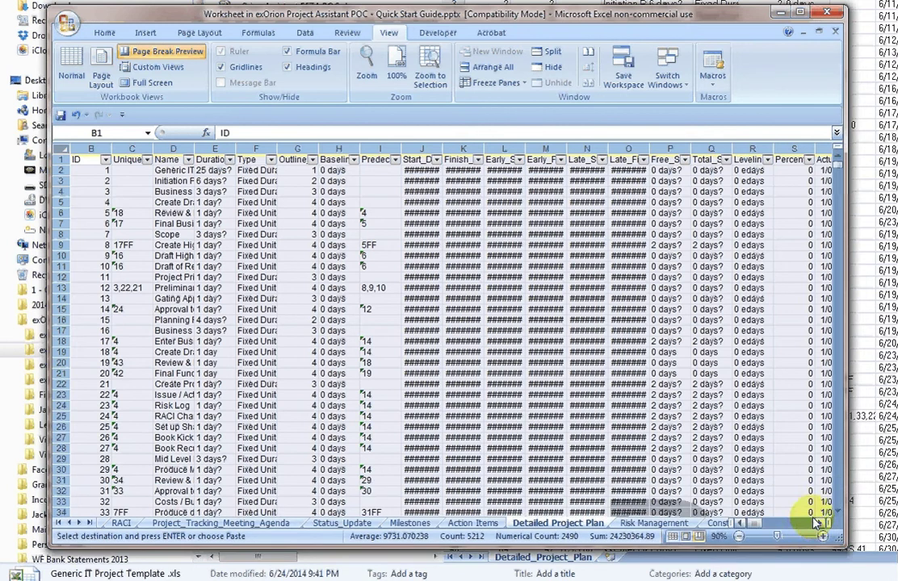
Step: Run Refine My Project Plan on the pasted Detailed Project Plan data, followed by Create My Project Plan
{"action": "left_click", "coordinate": [816, 523]}
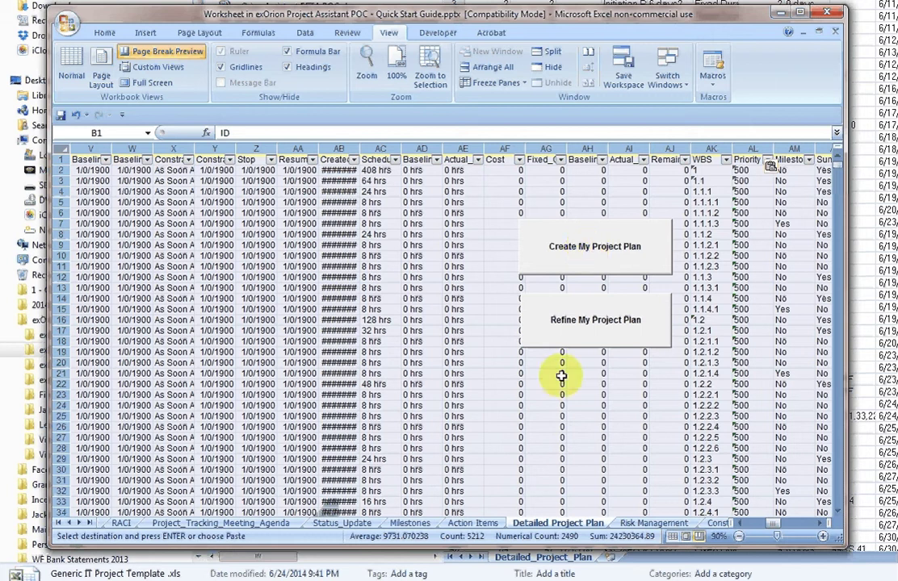
{"action": "left_click", "coordinate": [606, 331]}
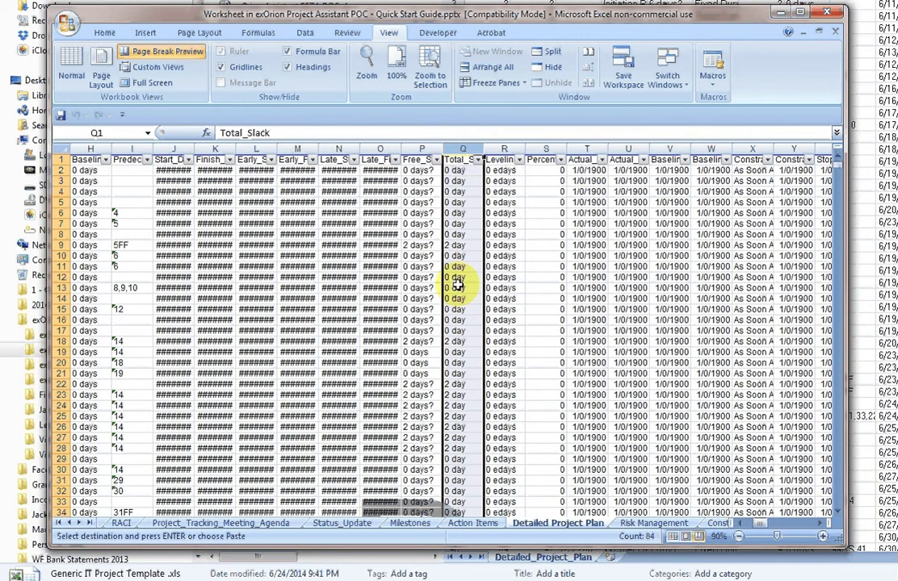
{"action": "left_click", "coordinate": [821, 526]}
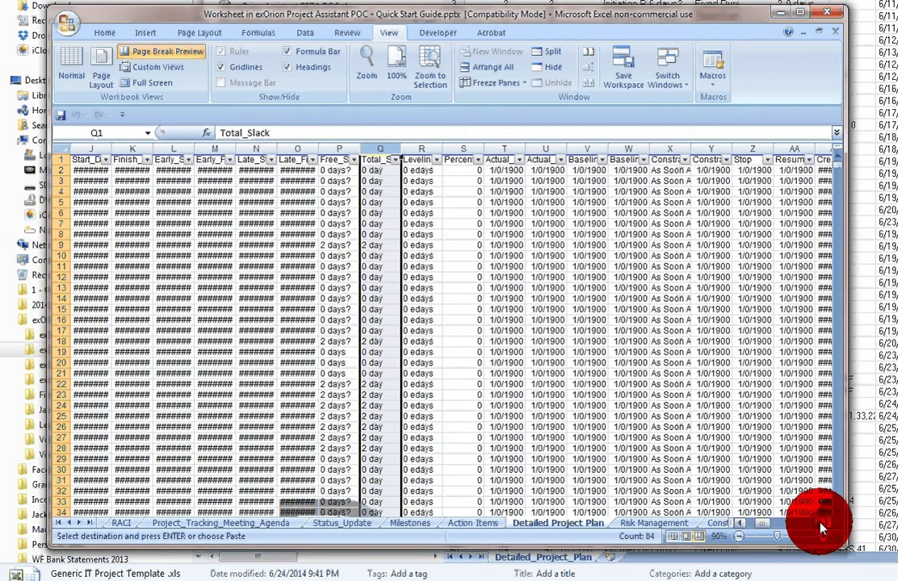
{"action": "left_click", "coordinate": [821, 525]}
{"action": "left_click", "coordinate": [821, 525]}
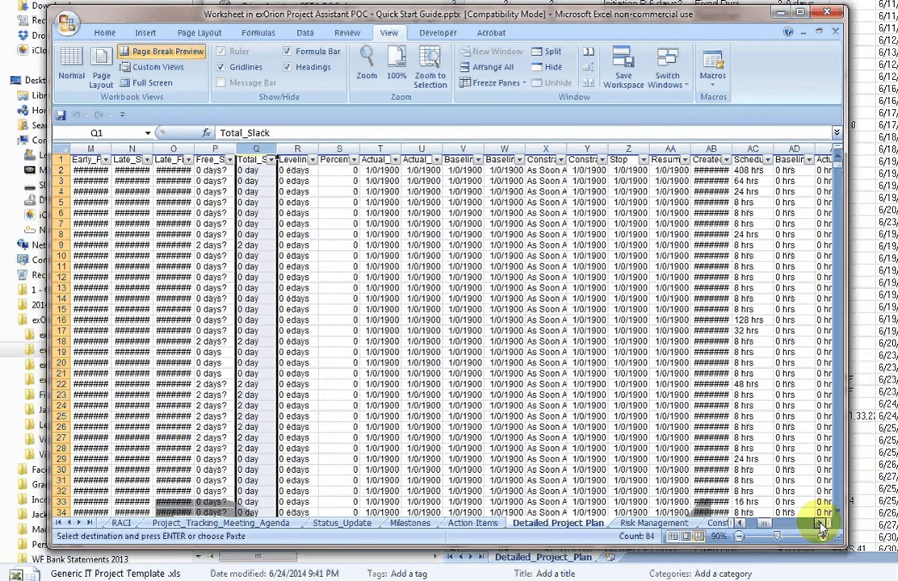
{"action": "left_click", "coordinate": [821, 525]}
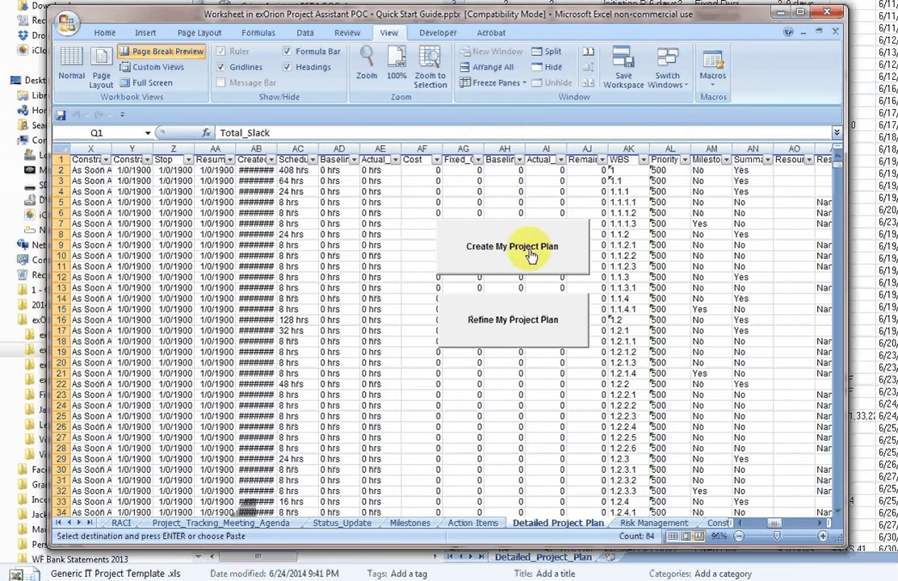
{"action": "left_click", "coordinate": [528, 255]}
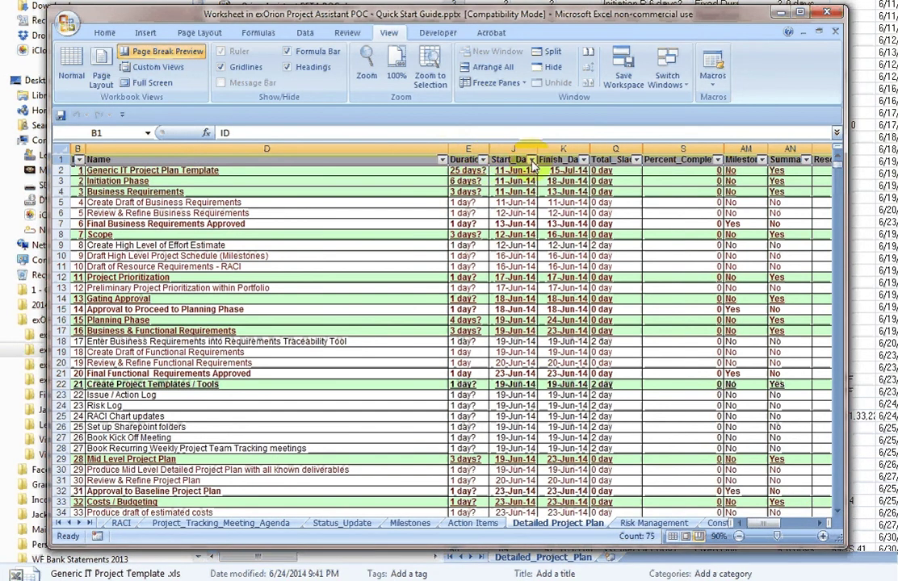
Step: Narrow the Resource_Names column (AP) on the Detailed Project Plan sheet
{"action": "left_click", "coordinate": [821, 524]}
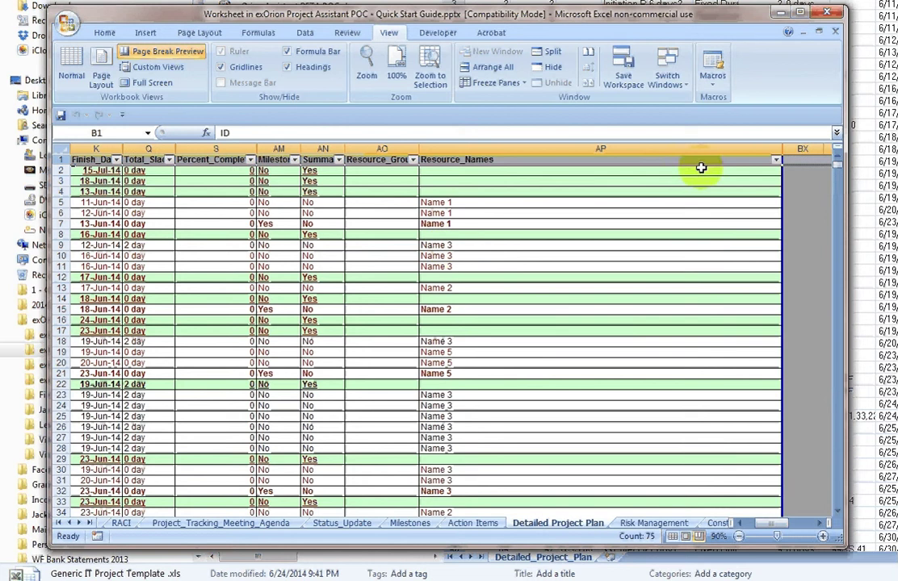
{"action": "left_click_drag", "start_coordinate": [780, 152], "coordinate": [585, 168]}
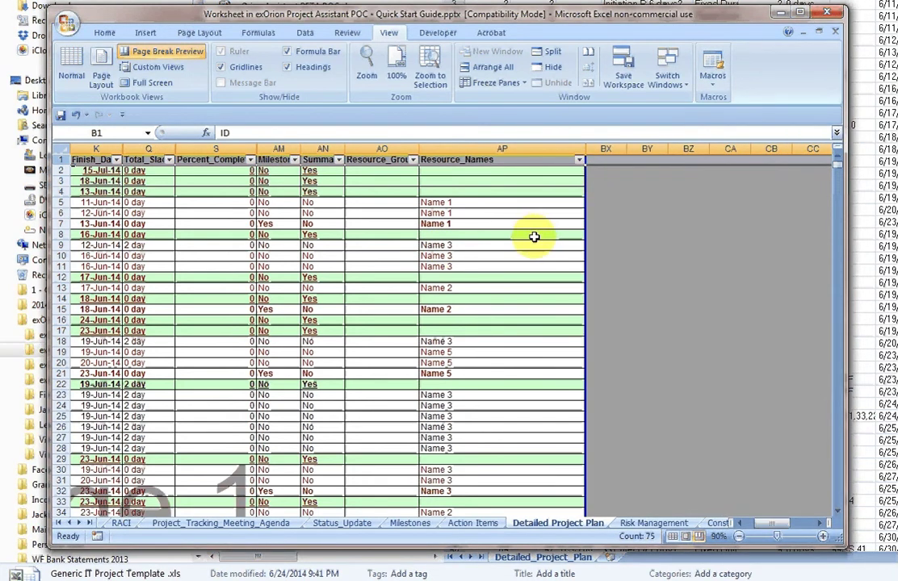
Step: Filter the Resource_Names column on the Detailed Project Plan sheet to Name 3 only and view that resource's tasks
{"action": "left_click", "coordinate": [579, 162]}
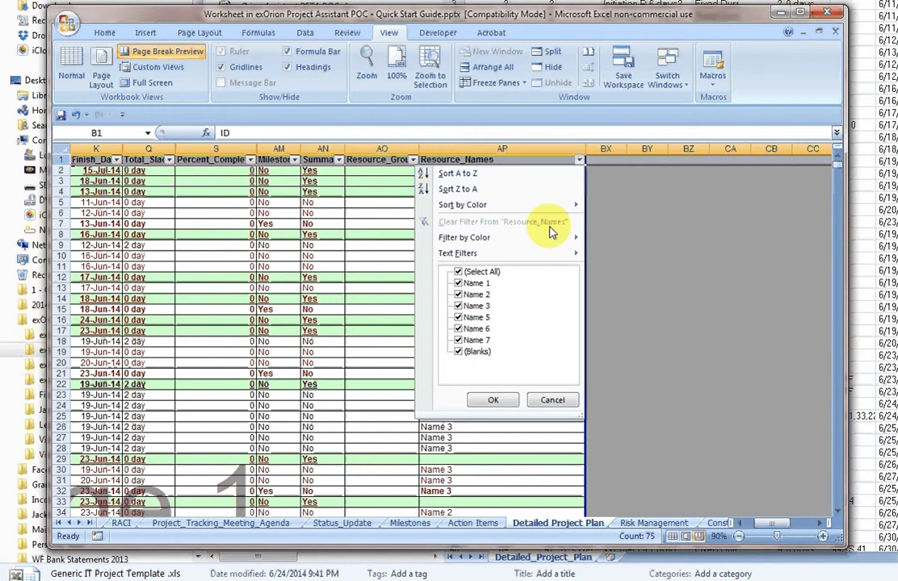
{"action": "left_click", "coordinate": [467, 272]}
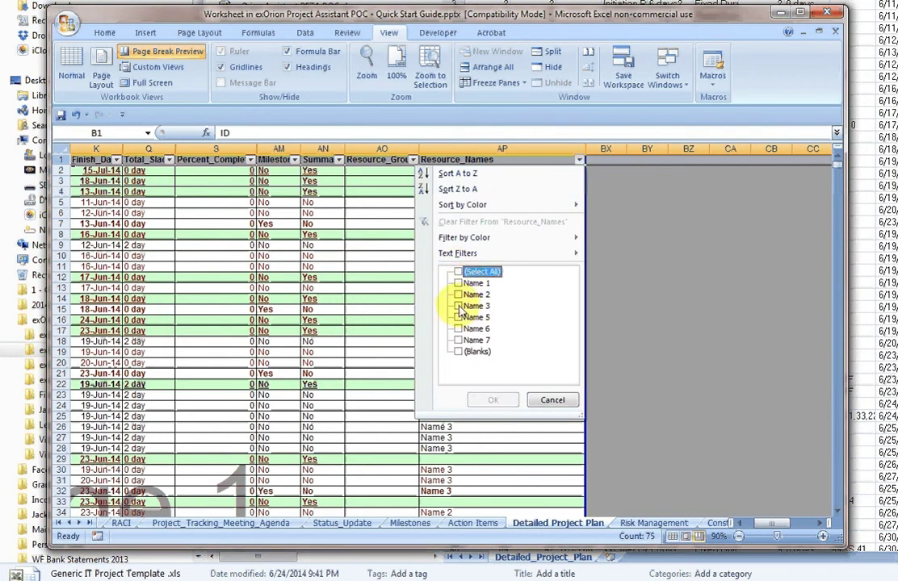
{"action": "left_click", "coordinate": [459, 306]}
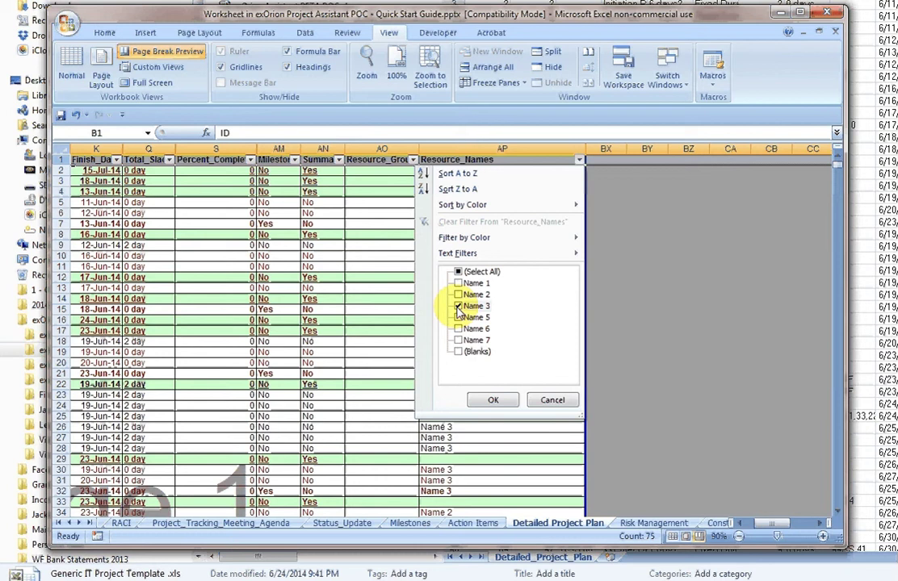
{"action": "left_click", "coordinate": [492, 402]}
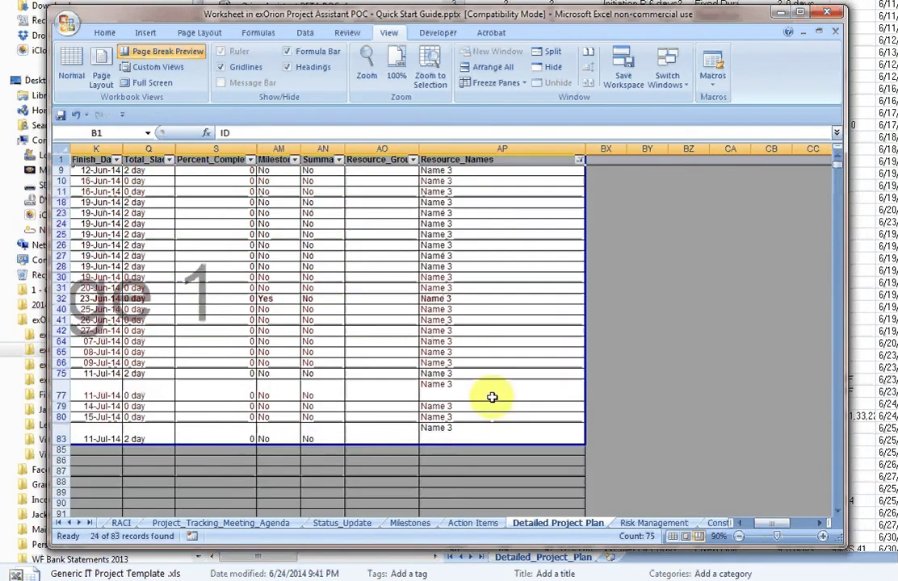
{"action": "left_click", "coordinate": [738, 524]}
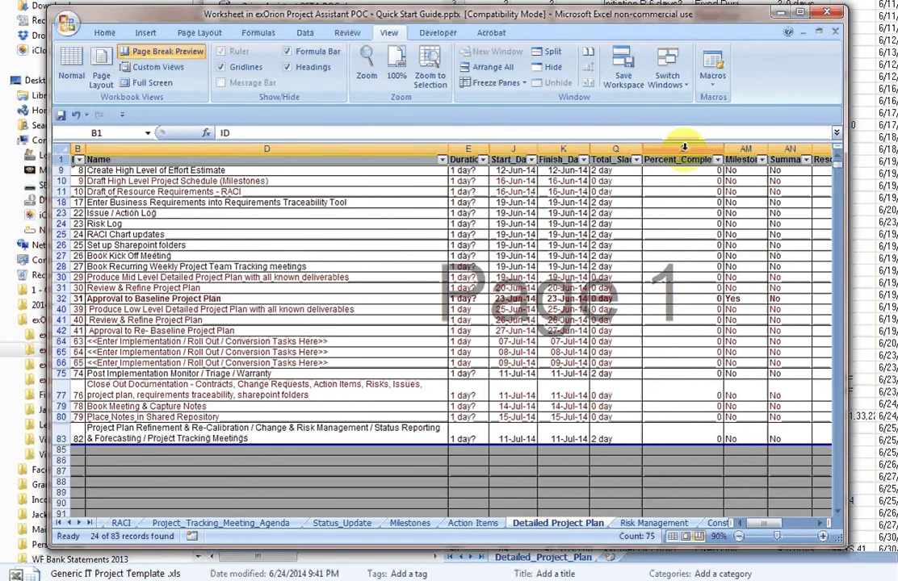
Step: Reselect all values in the Resource_Names filter, including blanks, and return to the full task list
{"action": "left_click_drag", "start_coordinate": [771, 527], "coordinate": [791, 523]}
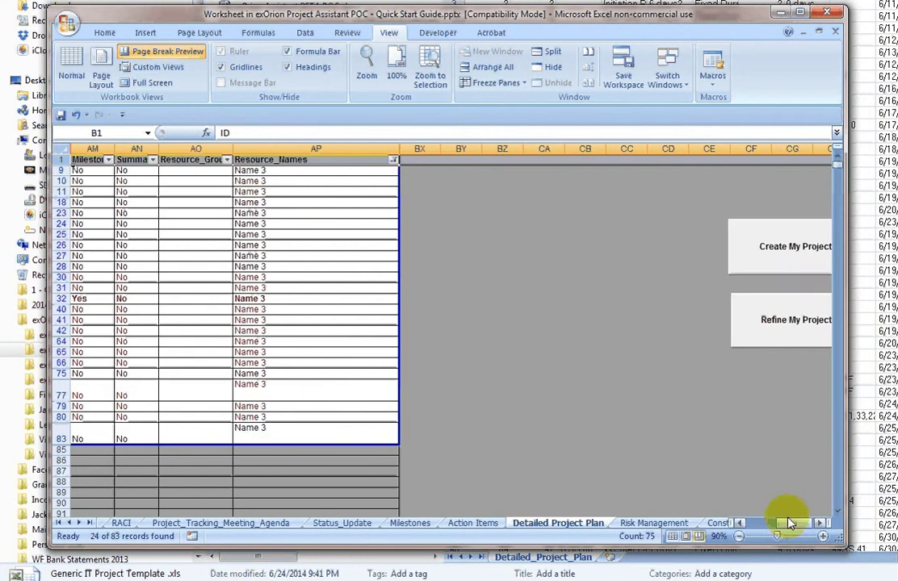
{"action": "left_click", "coordinate": [393, 160]}
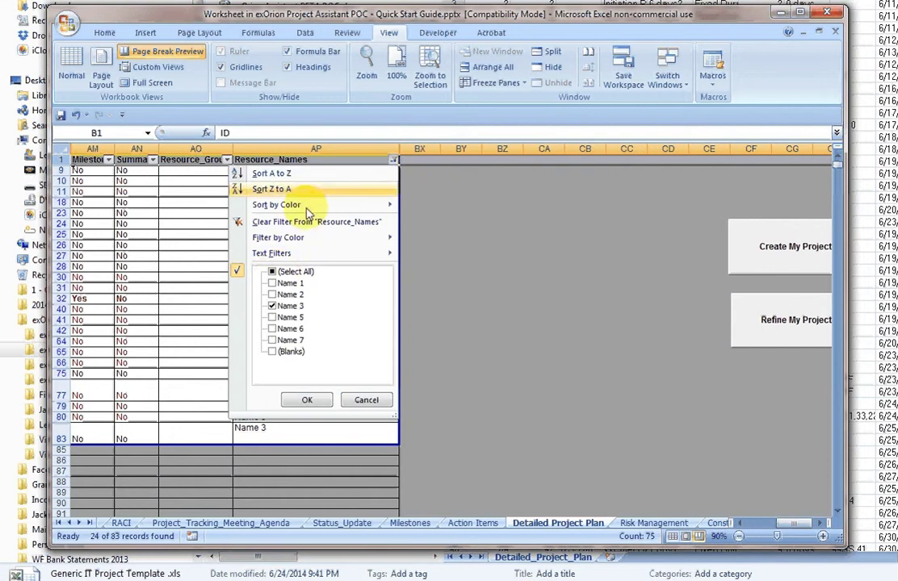
{"action": "left_click", "coordinate": [272, 272]}
{"action": "left_click", "coordinate": [319, 406]}
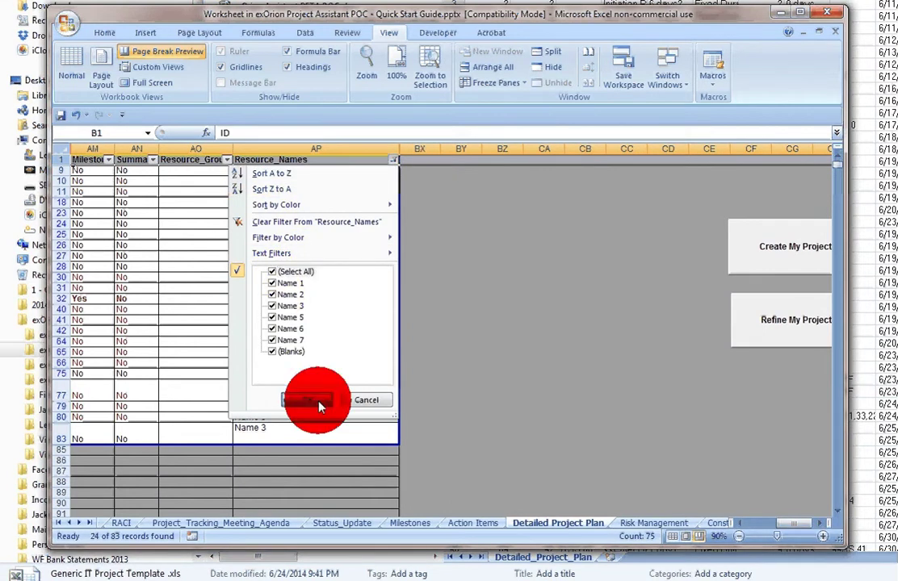
{"action": "left_click", "coordinate": [740, 525]}
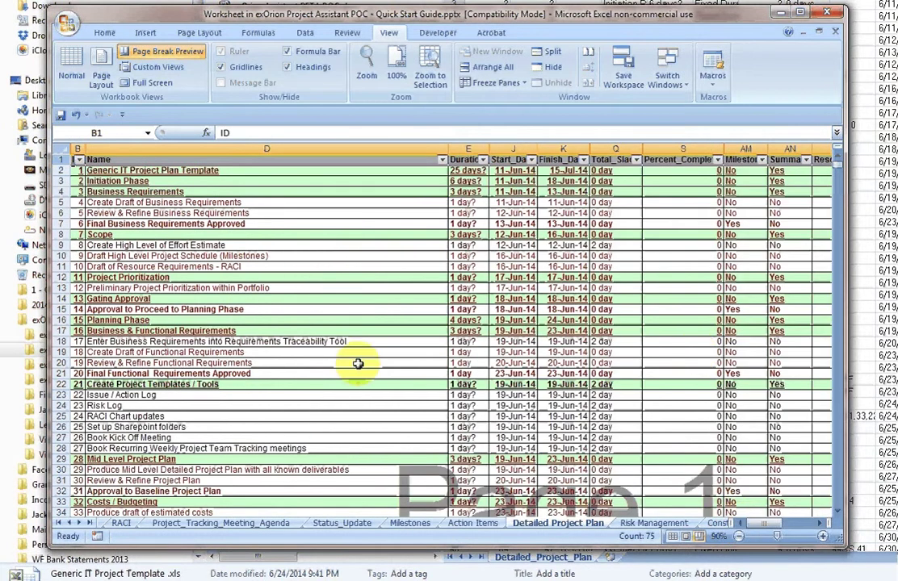